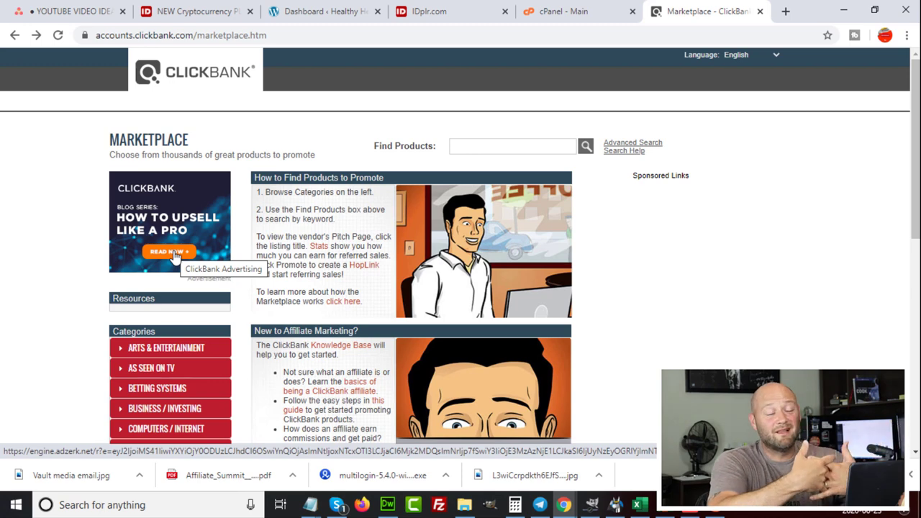
Show ClickBank's Health & Fitness : Dietary Supplements product listings.
scroll(173, 253, down, 5)
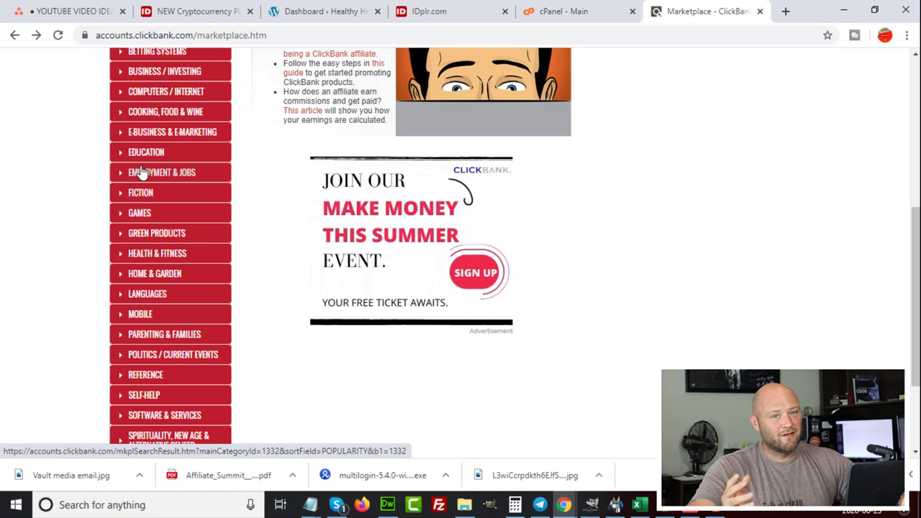
scroll(141, 171, up, 2)
scroll(139, 173, down, 2)
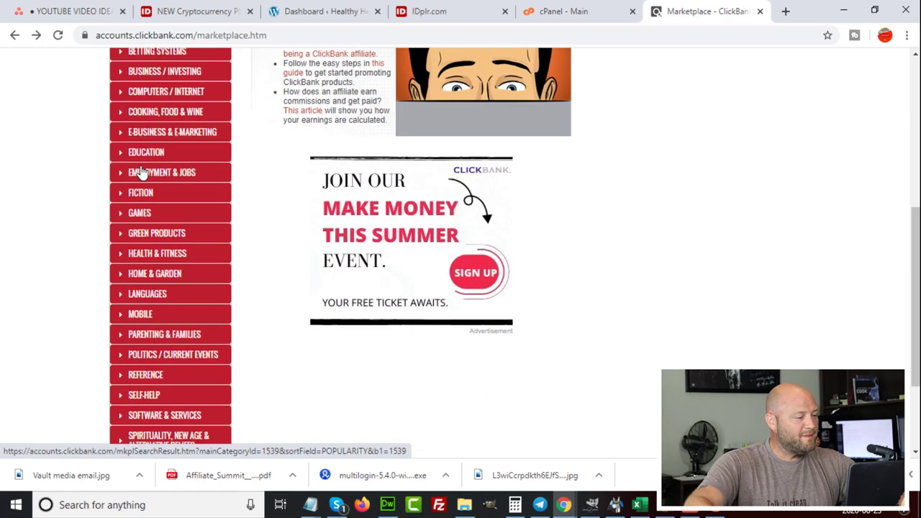
scroll(62, 233, down, 1)
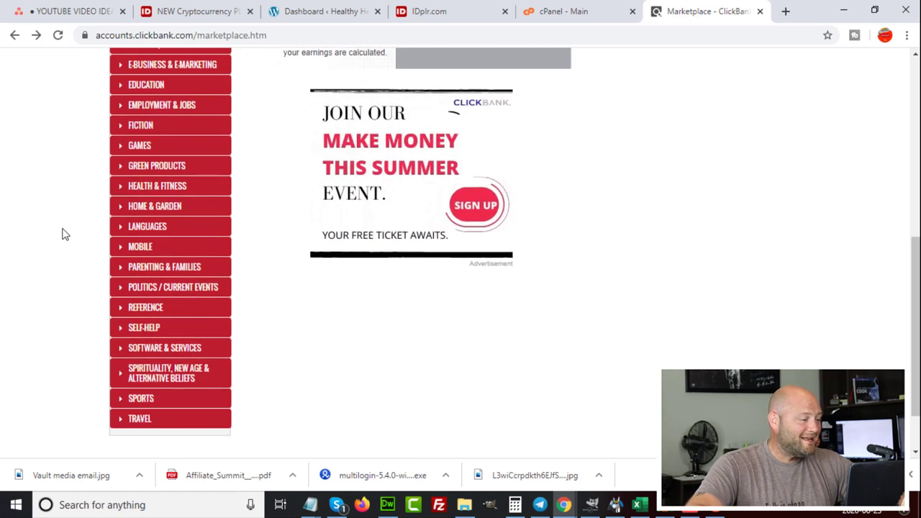
scroll(62, 234, up, 2)
scroll(62, 234, up, 1)
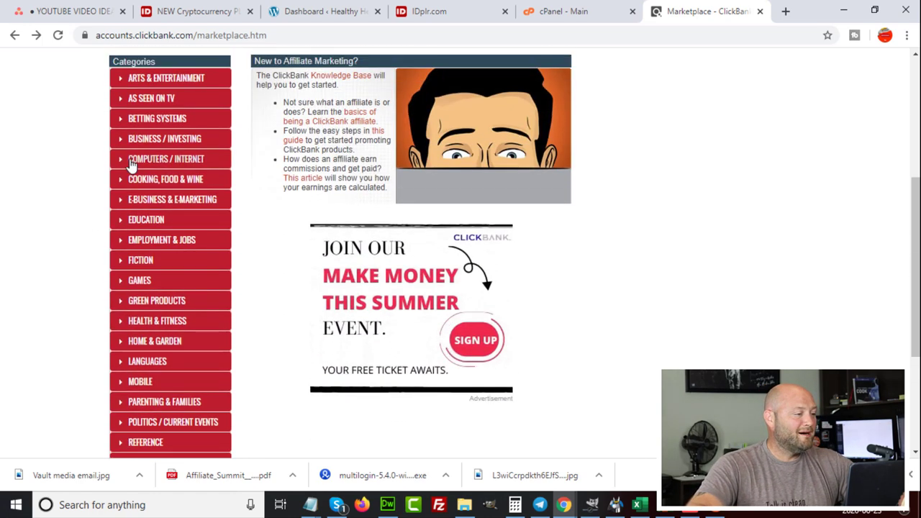
click(121, 325)
scroll(31, 294, down, 2)
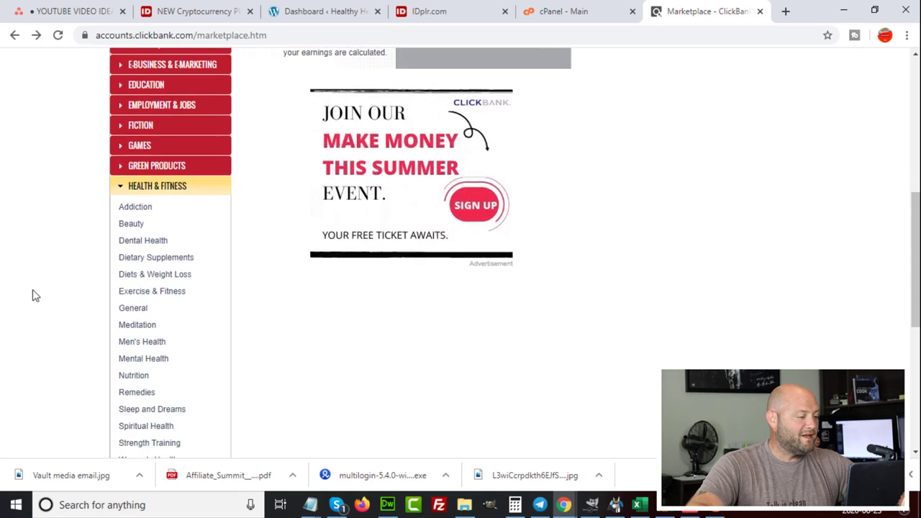
click(171, 263)
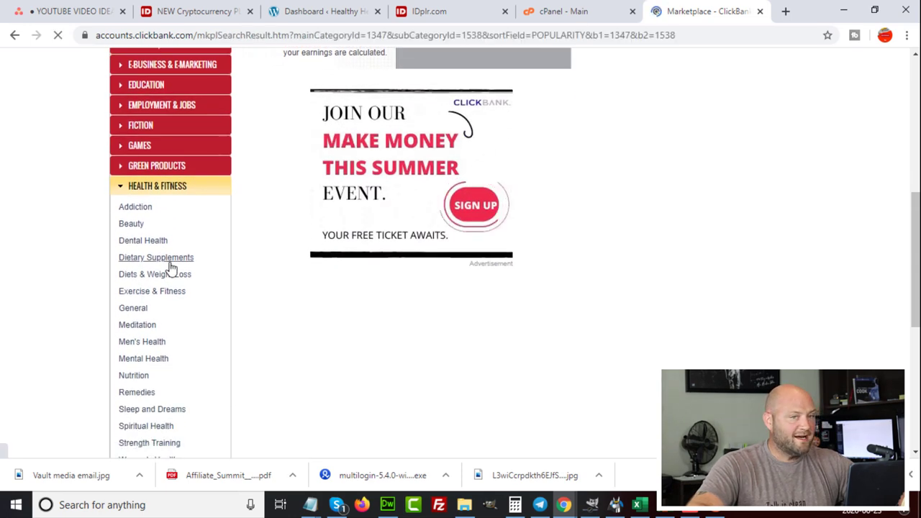
Sort the listings by Gravity and highlight Resurge's 812.49 gravity score.
click(471, 274)
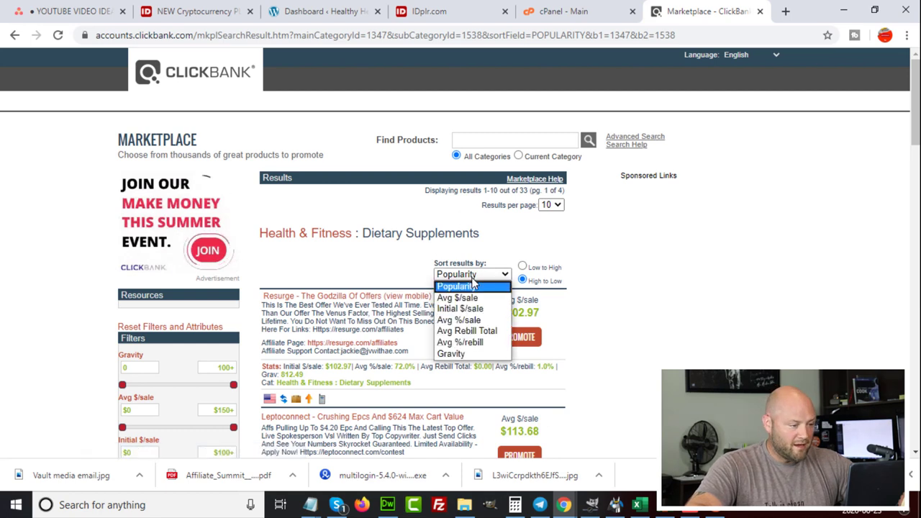
click(450, 354)
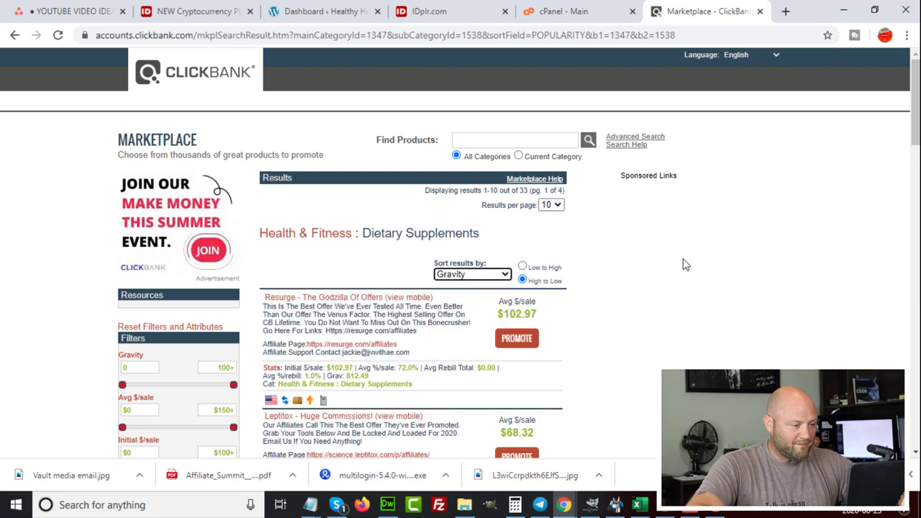
scroll(680, 268, down, 2)
scroll(676, 272, down, 2)
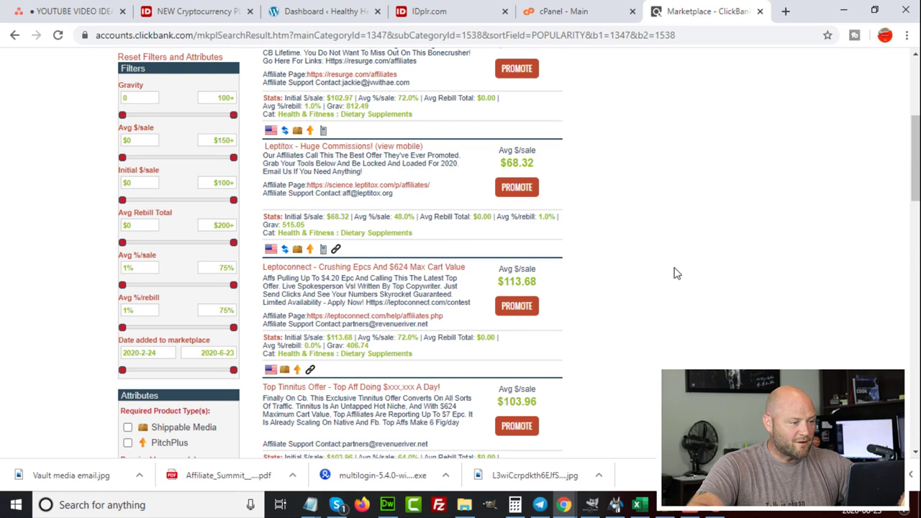
scroll(430, 152, up, 2)
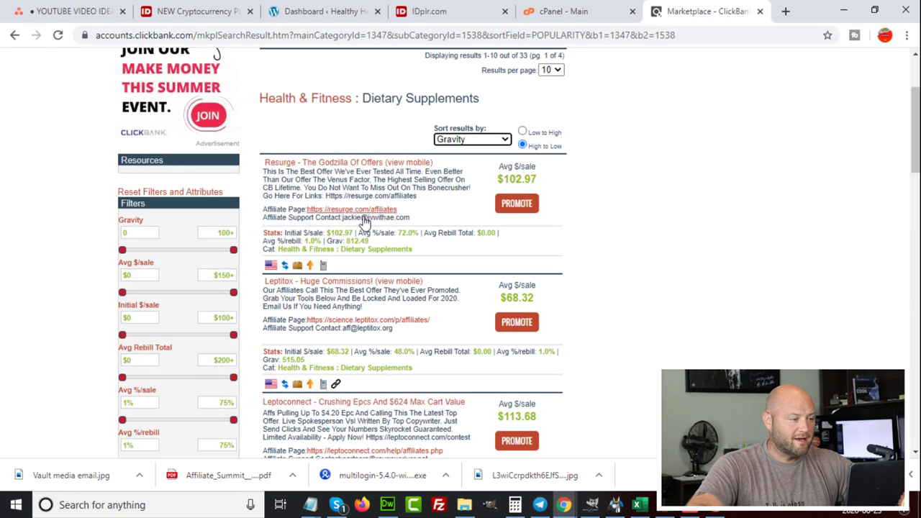
drag(369, 242, 334, 245)
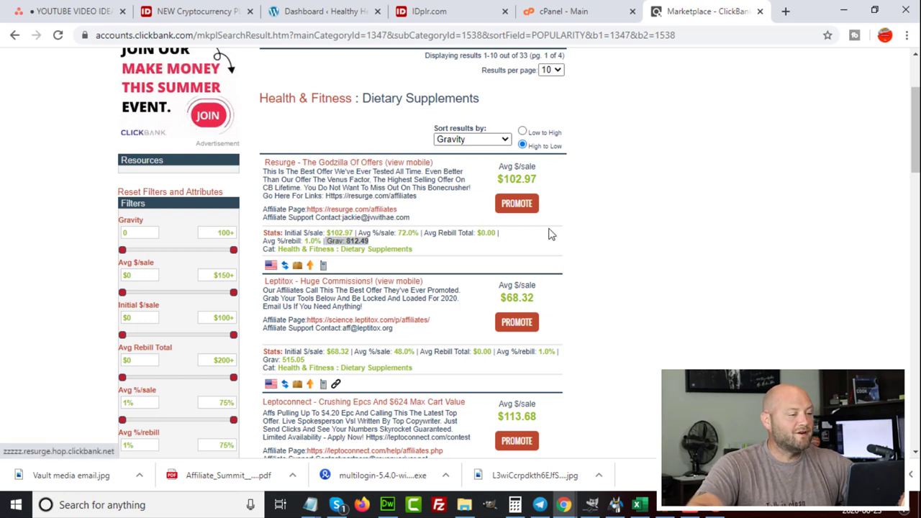
click(338, 164)
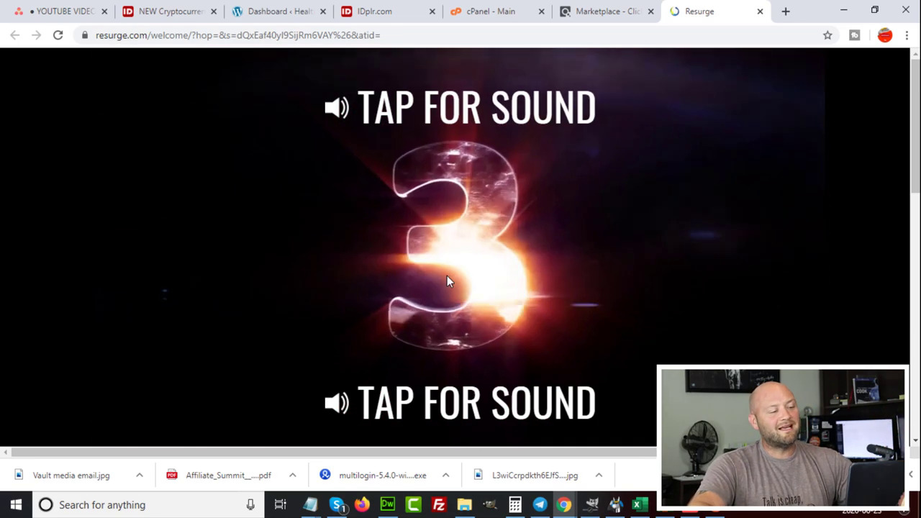
click(439, 249)
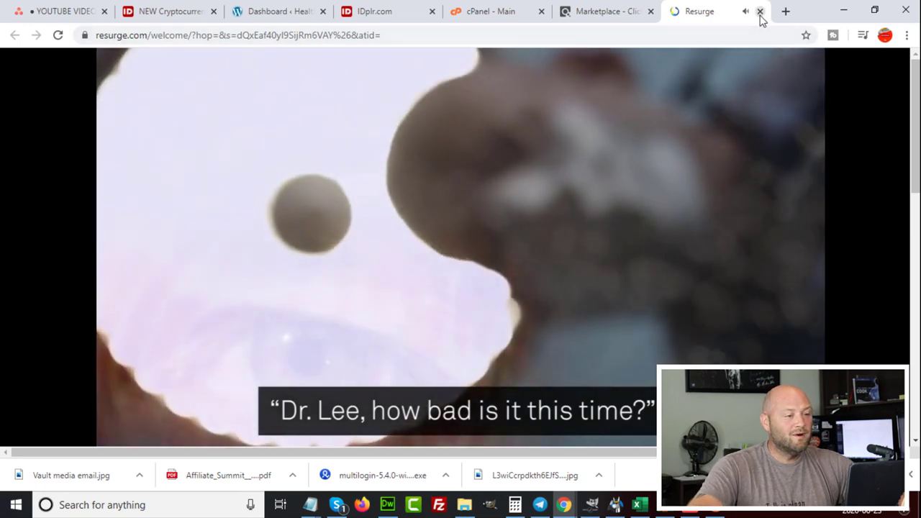
click(760, 11)
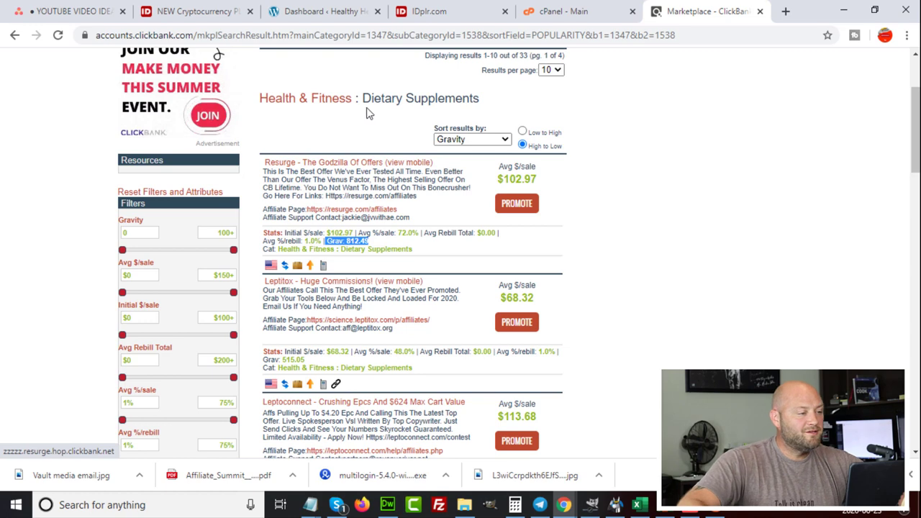
Switch to the Healthy Heart Magazine WordPress dashboard tab.
click(311, 9)
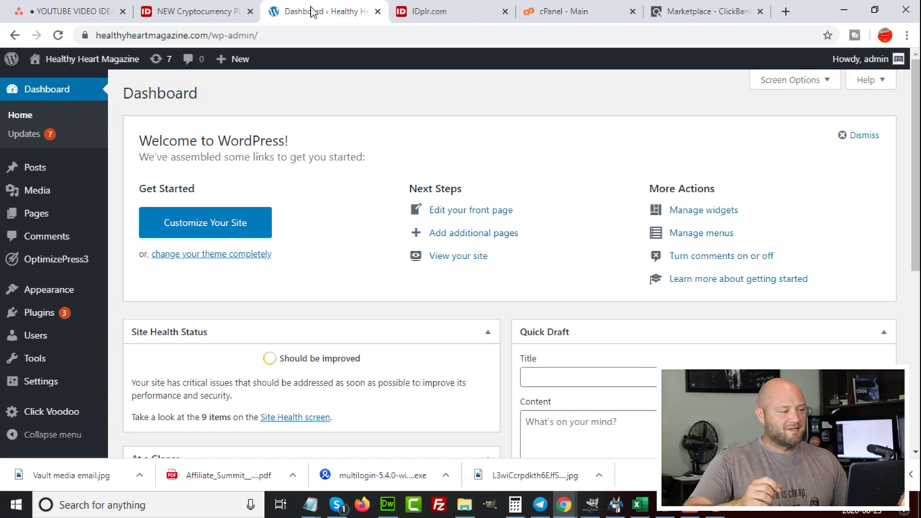
Start a new page from the OptimizePress3 menu.
mouse_move(50, 295)
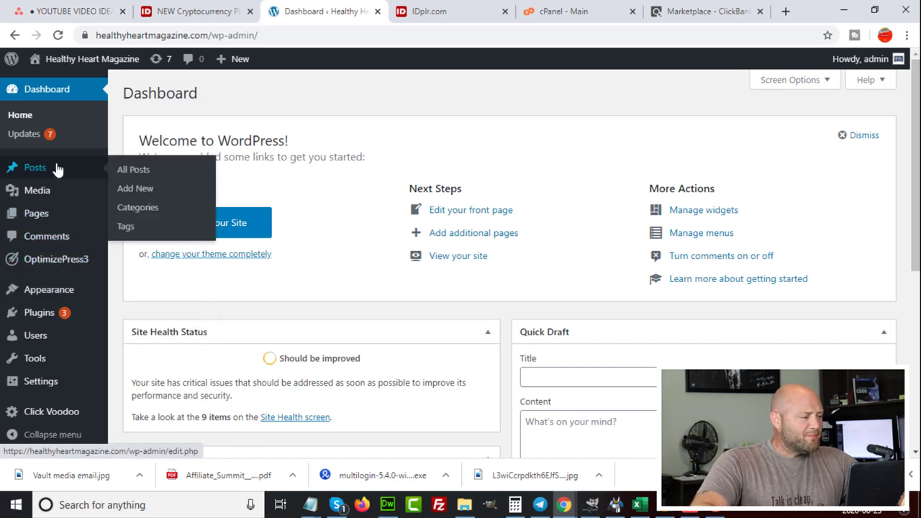
mouse_move(46, 268)
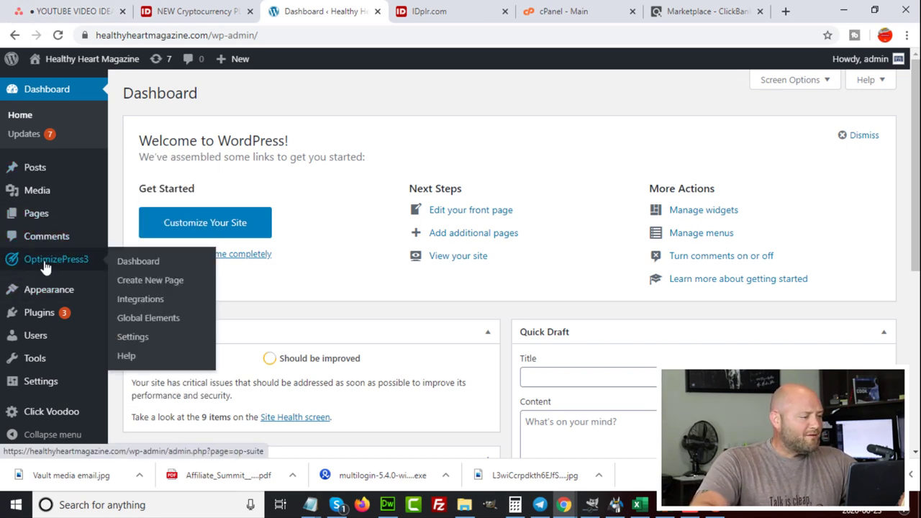
click(144, 285)
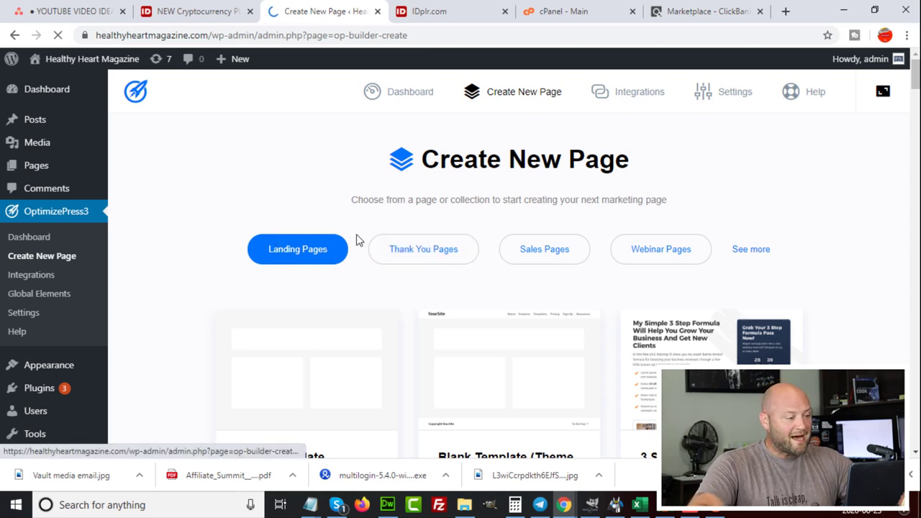
Choose the A Simple Personal Brand Home Page template.
scroll(314, 249, down, 4)
scroll(680, 244, down, 3)
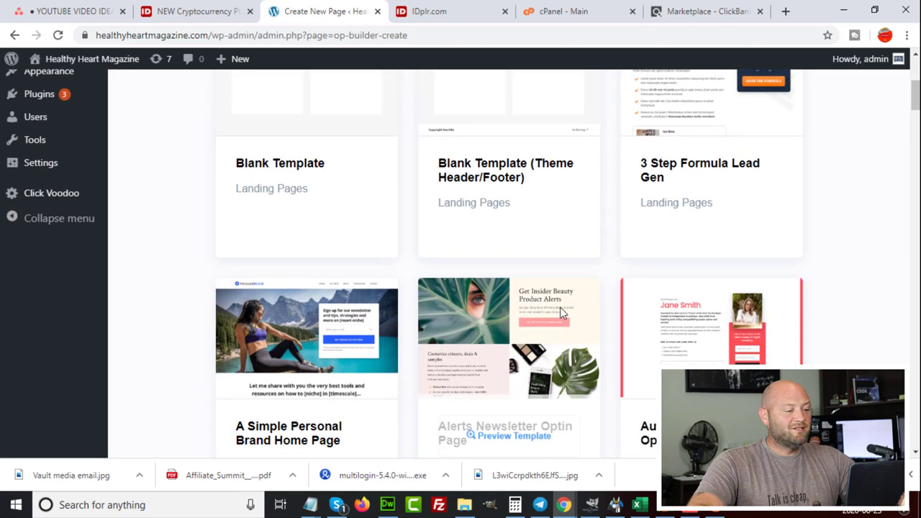
scroll(609, 261, down, 8)
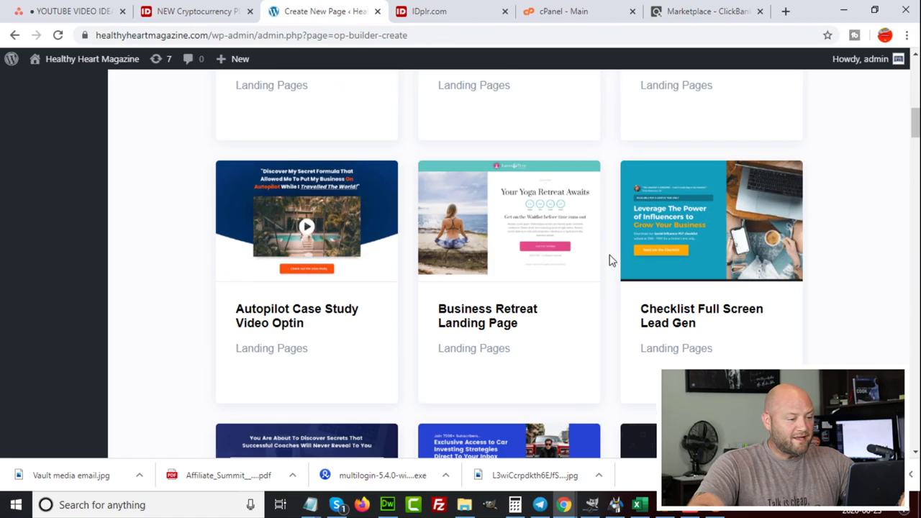
scroll(609, 260, down, 15)
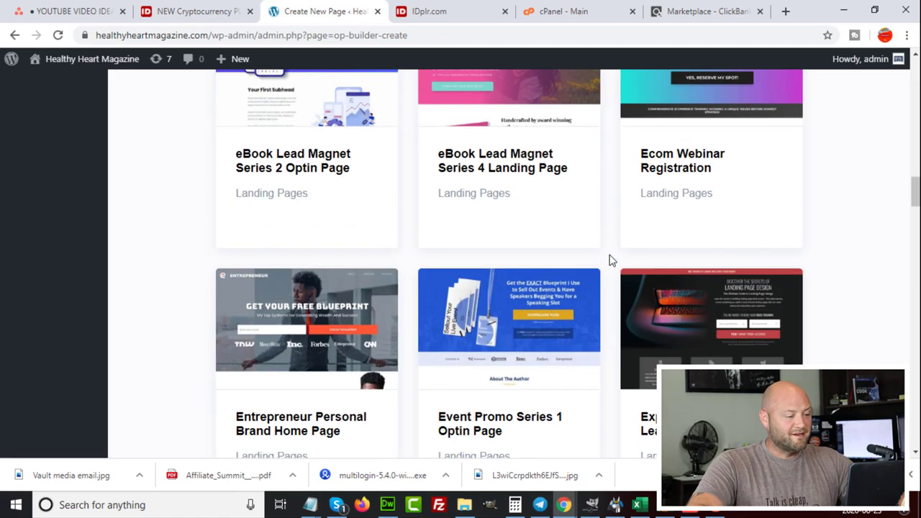
scroll(610, 261, up, 9)
scroll(610, 260, up, 12)
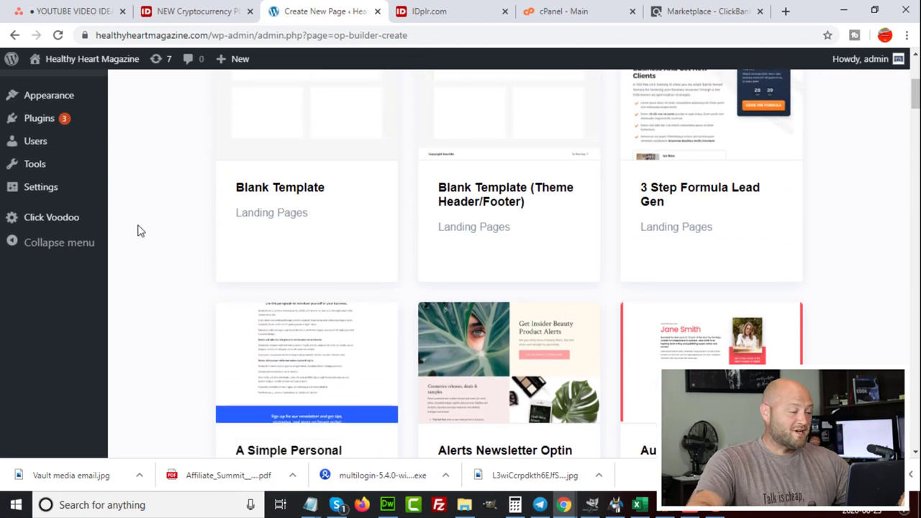
scroll(166, 240, down, 2)
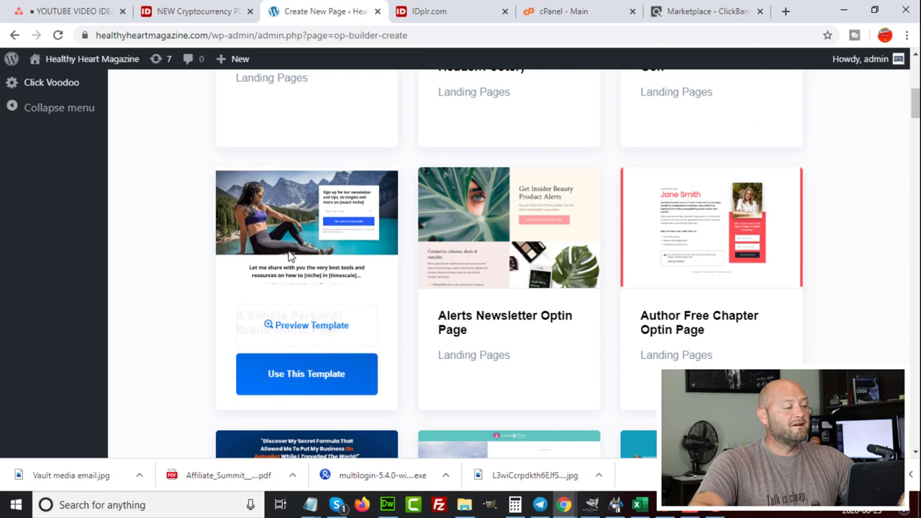
mouse_move(311, 335)
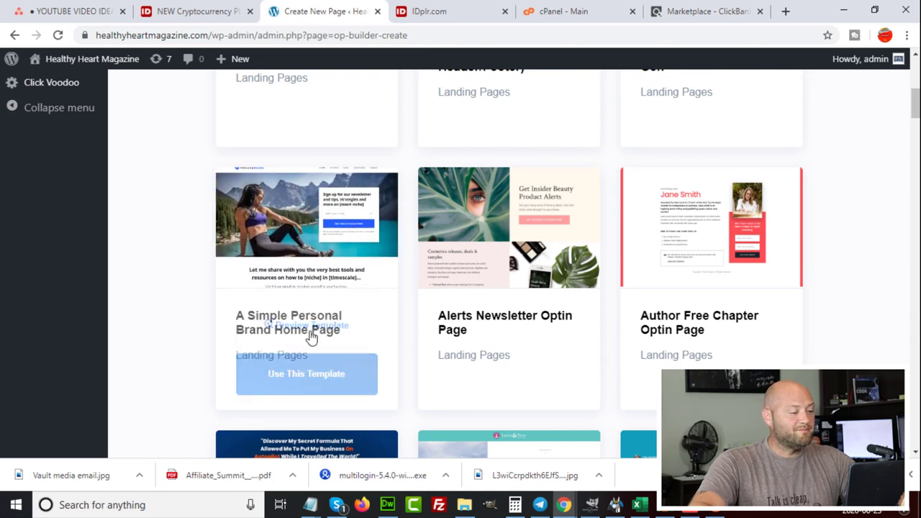
click(305, 380)
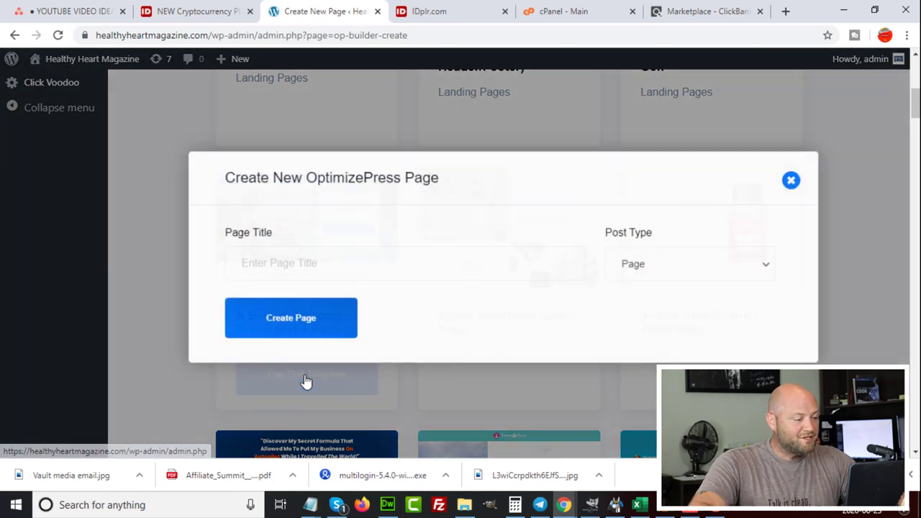
Create the page with the title 'reurge'.
click(263, 259)
text(reur)
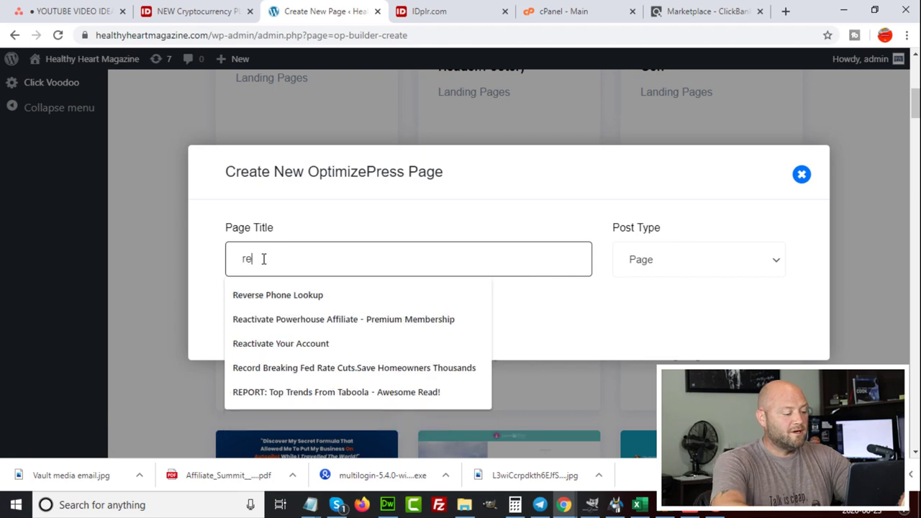
text(ge)
click(265, 318)
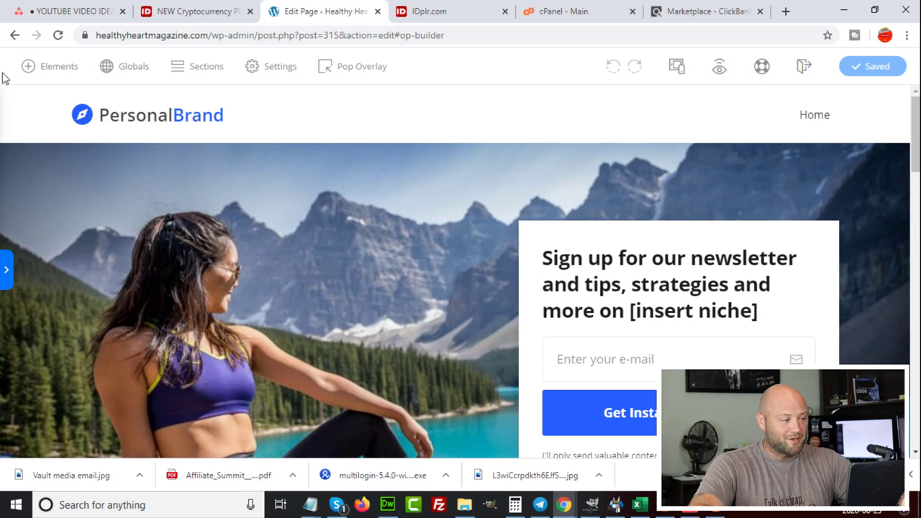
Replace the newsletter headline with 'Sign up here to get a FREE Guide & Watch our Free Video'.
click(151, 113)
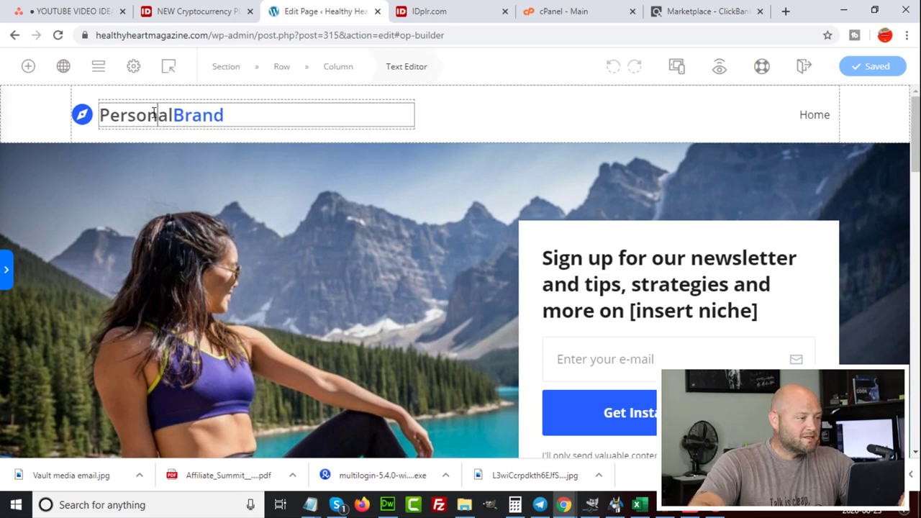
click(545, 268)
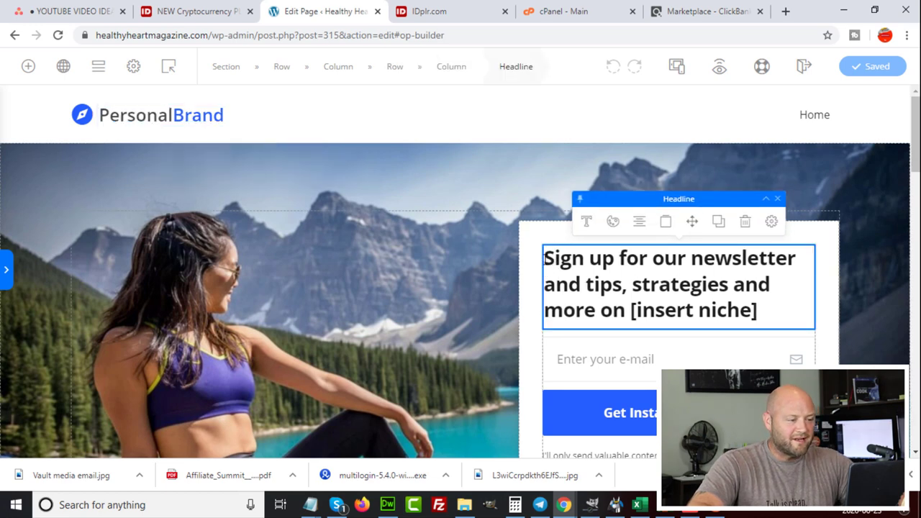
drag(544, 263, 766, 318)
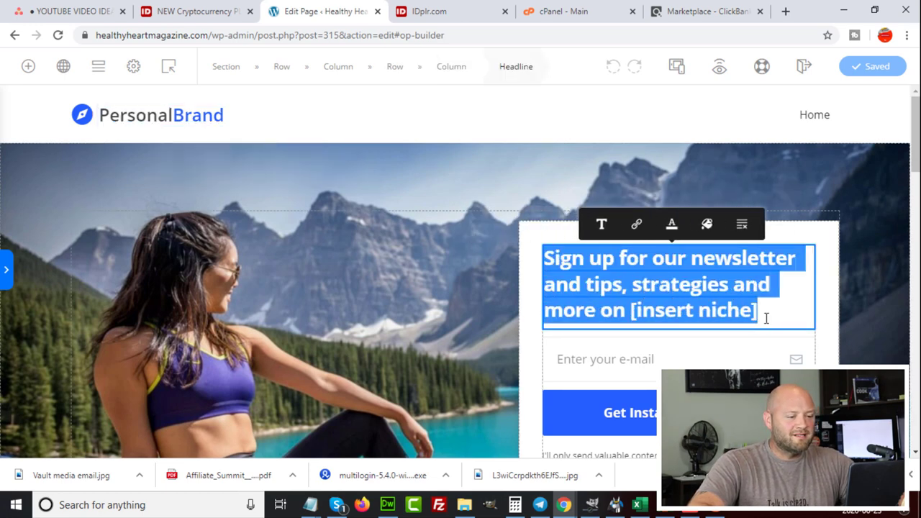
text(Fr)
key(BackSpace)
key(BackSpace)
text(Ge)
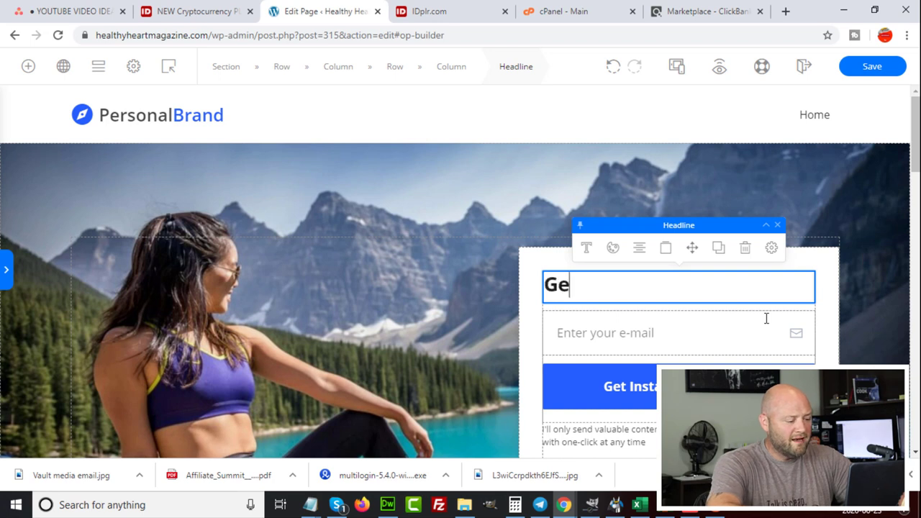
text(t a Free Guide )
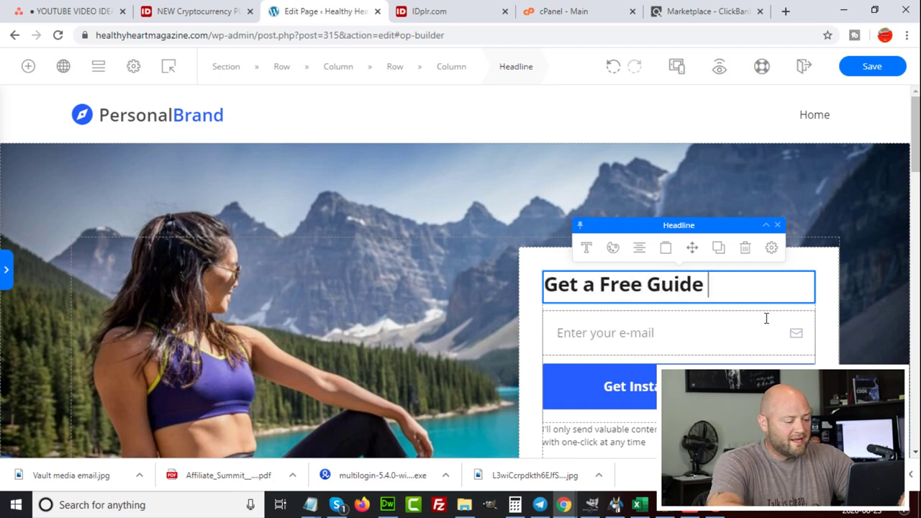
text(? Free Video?)
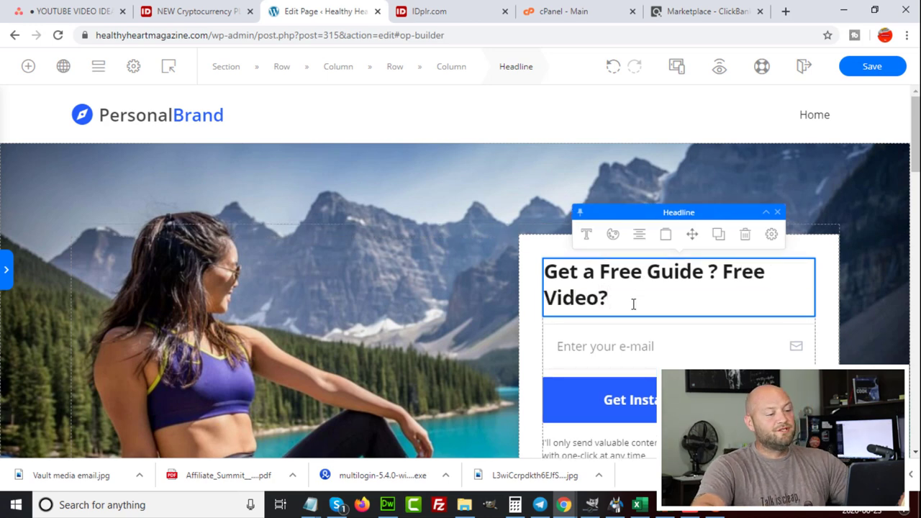
drag(633, 304, 546, 268)
text(S)
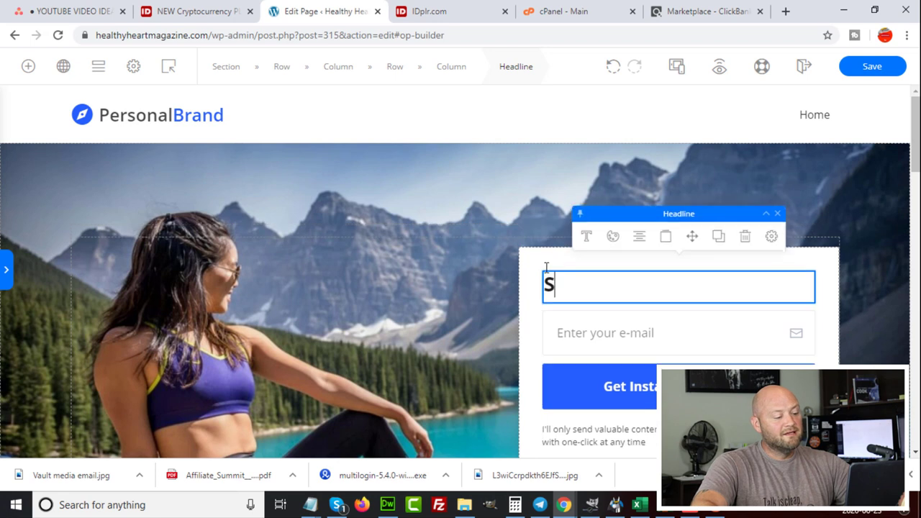
text(ign up here to get a FR)
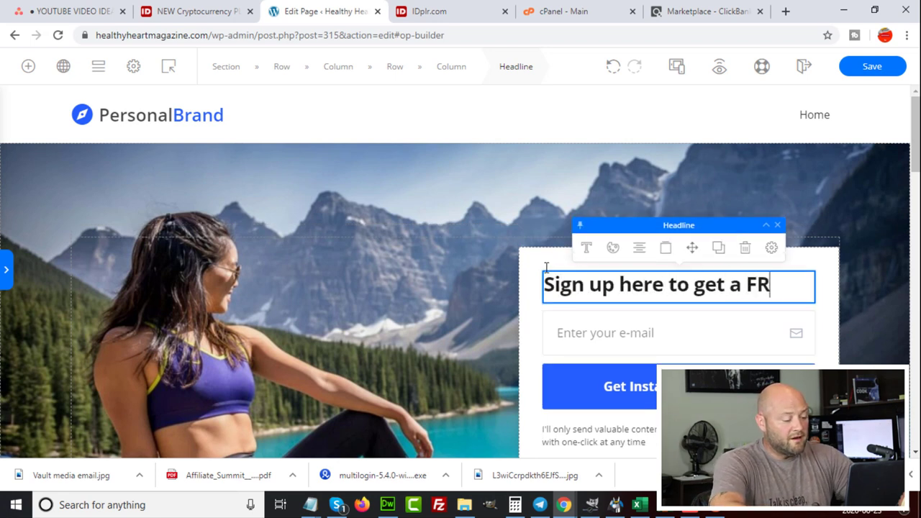
text(EE Guide)
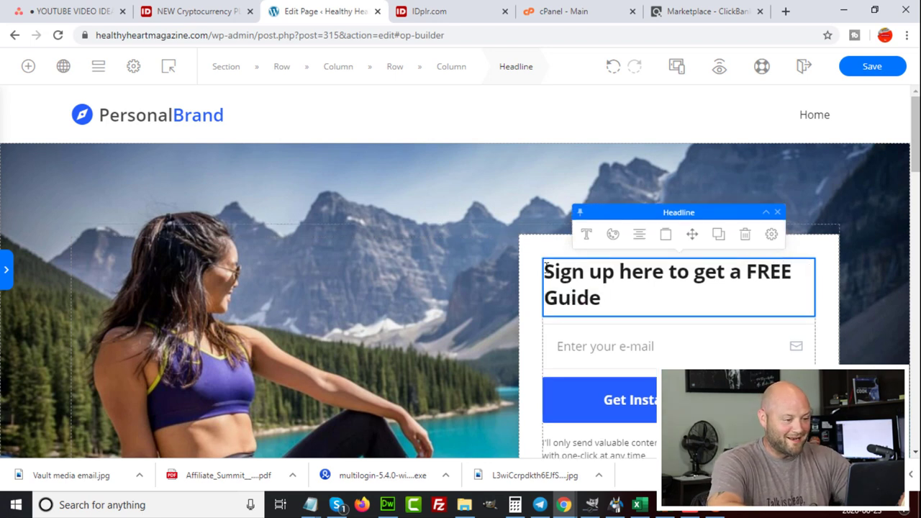
text(& )
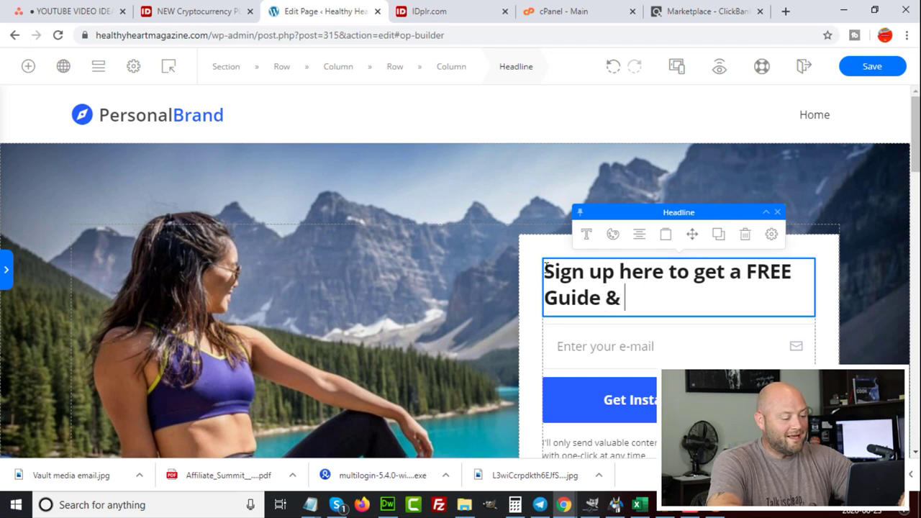
text(Watch out )
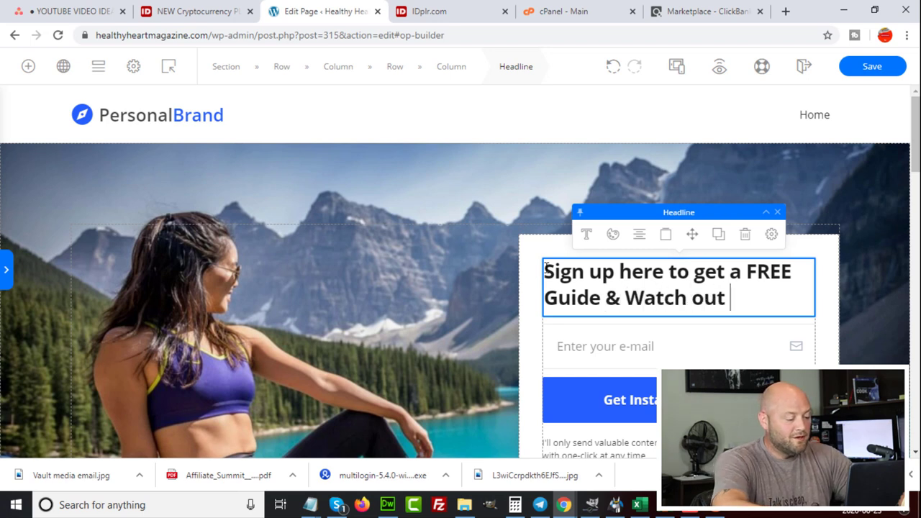
text( Free Video)
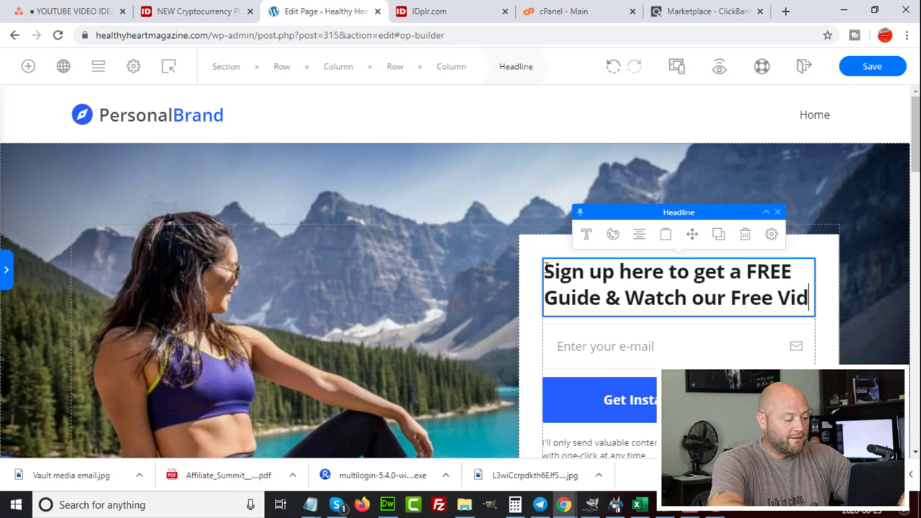
Finish the headline and select the opt-in form with the e-mail field.
click(334, 285)
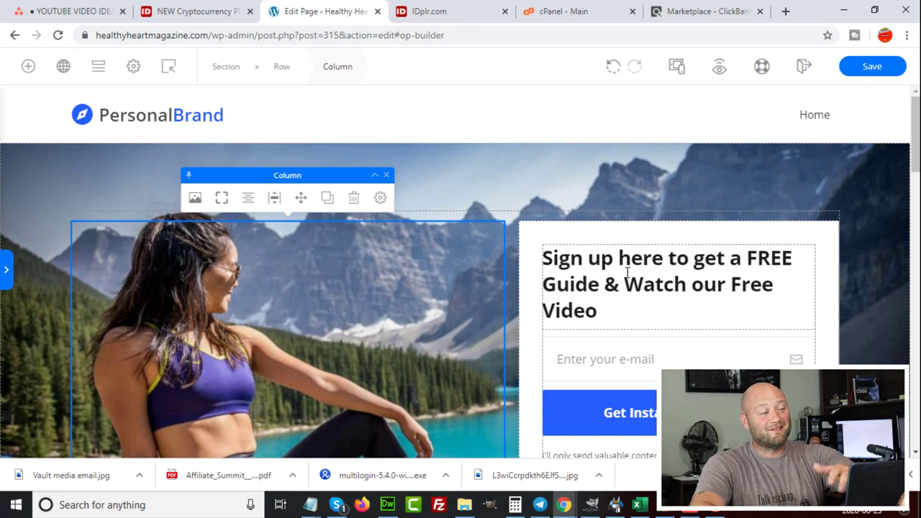
scroll(626, 274, down, 2)
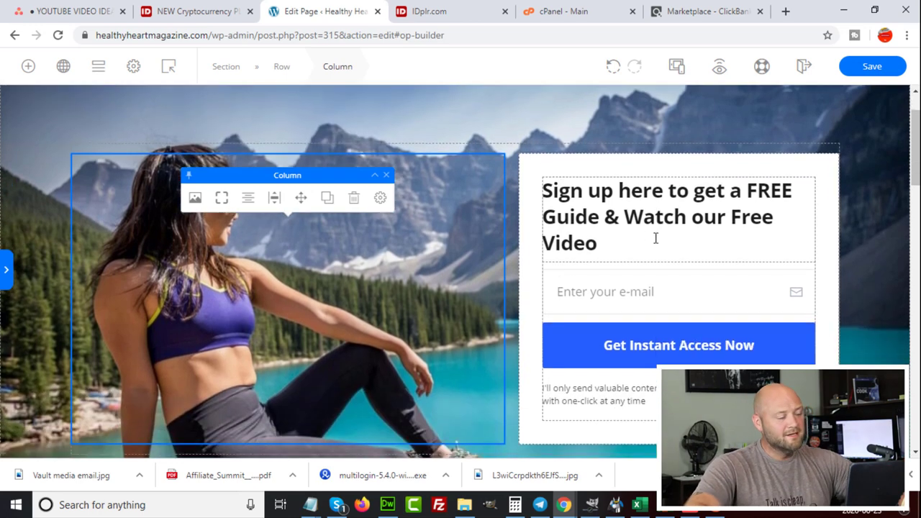
click(606, 218)
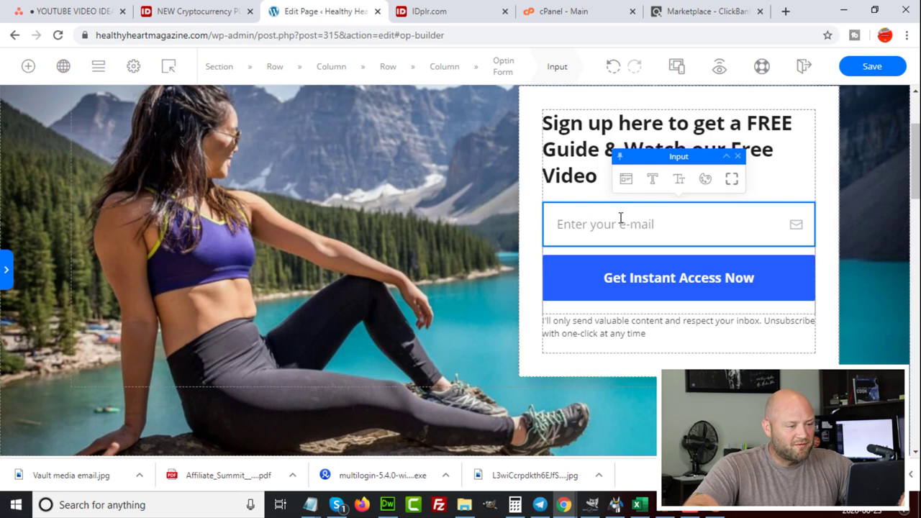
click(502, 71)
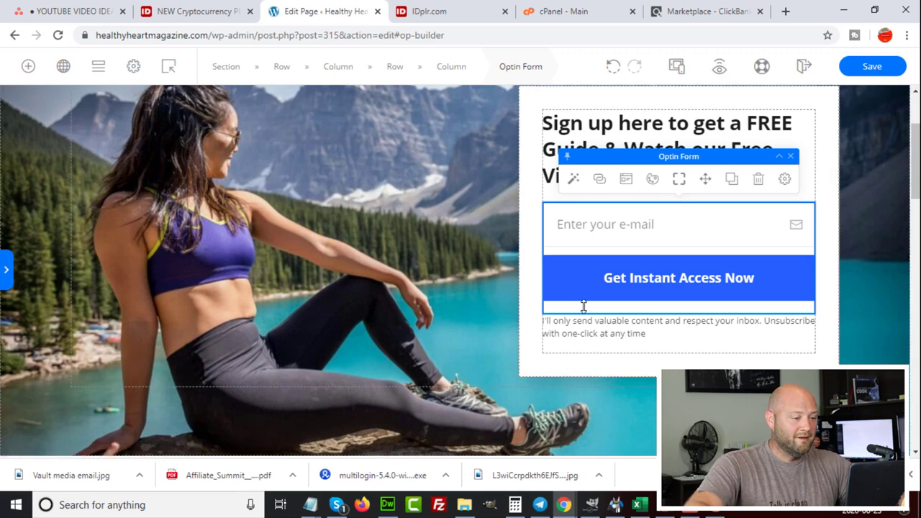
mouse_move(584, 306)
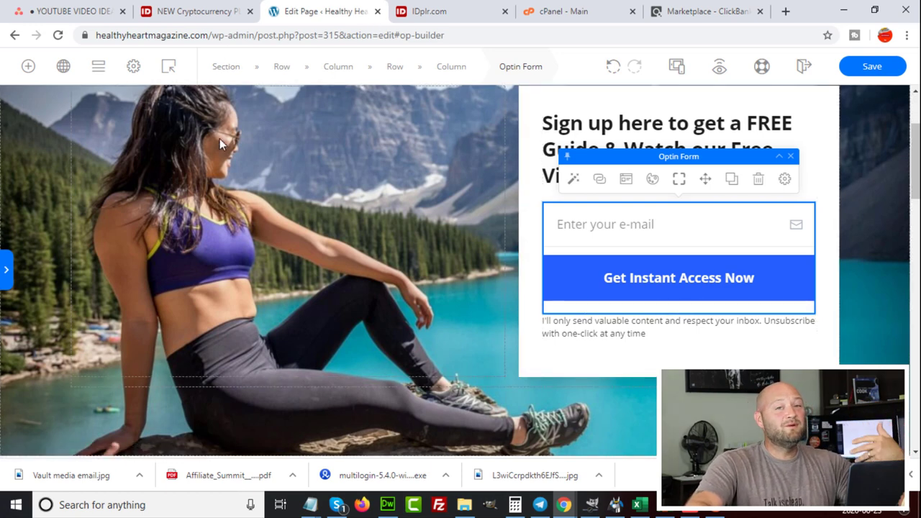
Review the five IDplr.com 'keto diet' results and select the search text.
click(439, 11)
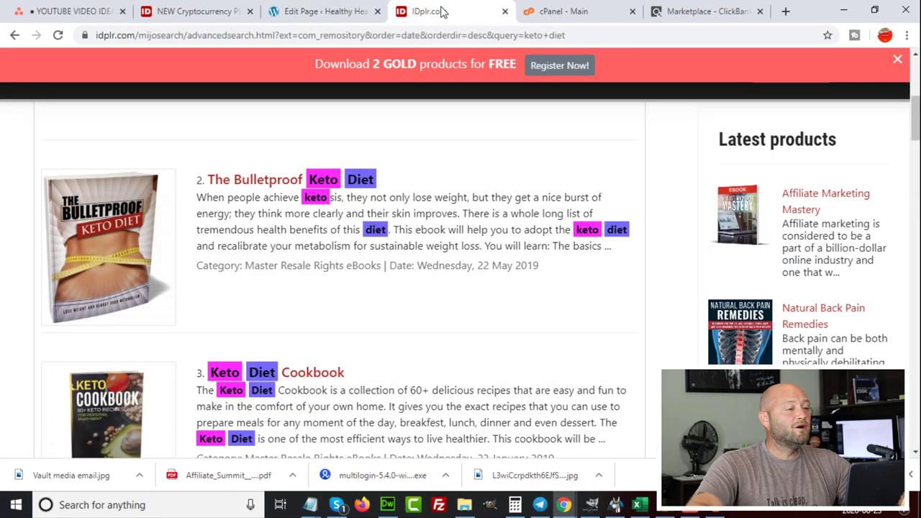
scroll(183, 160, up, 2)
scroll(183, 159, up, 3)
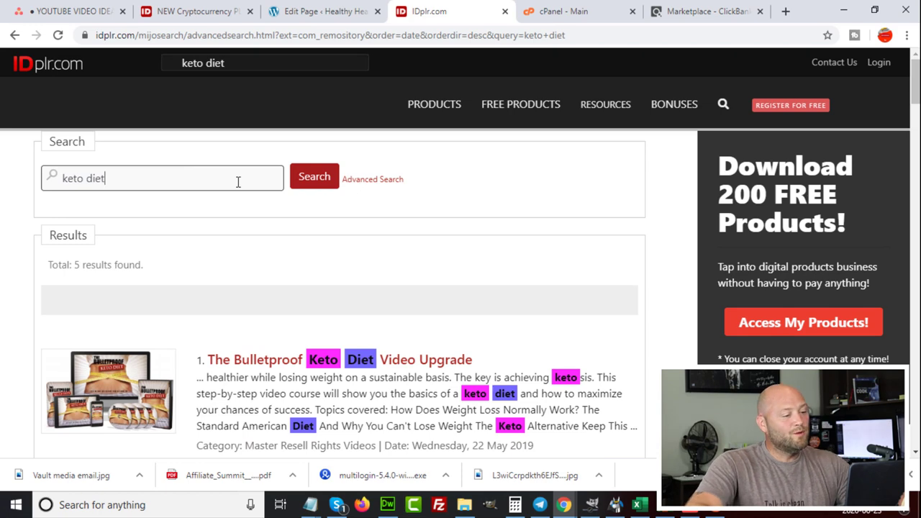
scroll(86, 176, down, 2)
scroll(99, 197, up, 2)
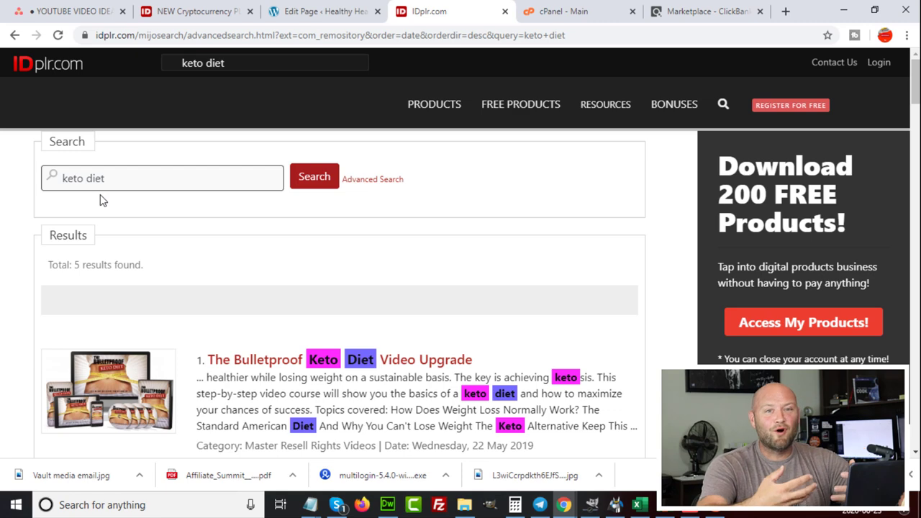
scroll(102, 201, down, 3)
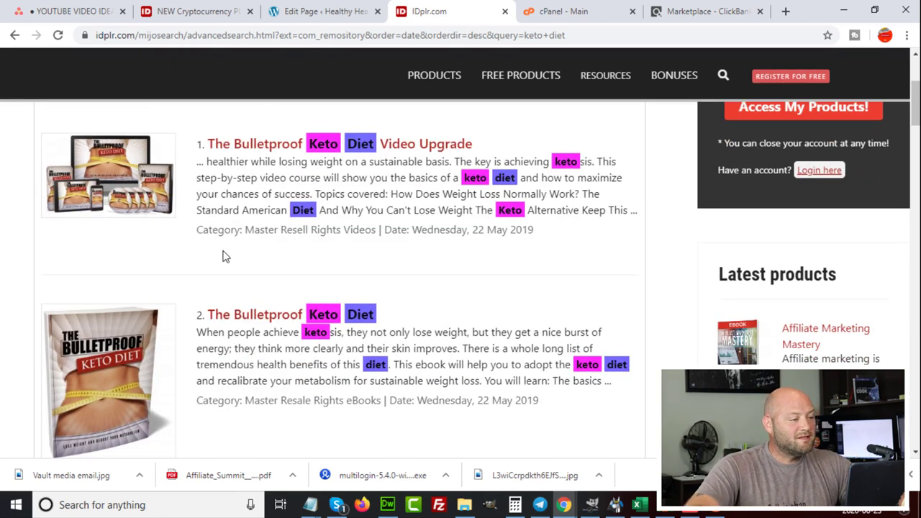
scroll(236, 197, up, 3)
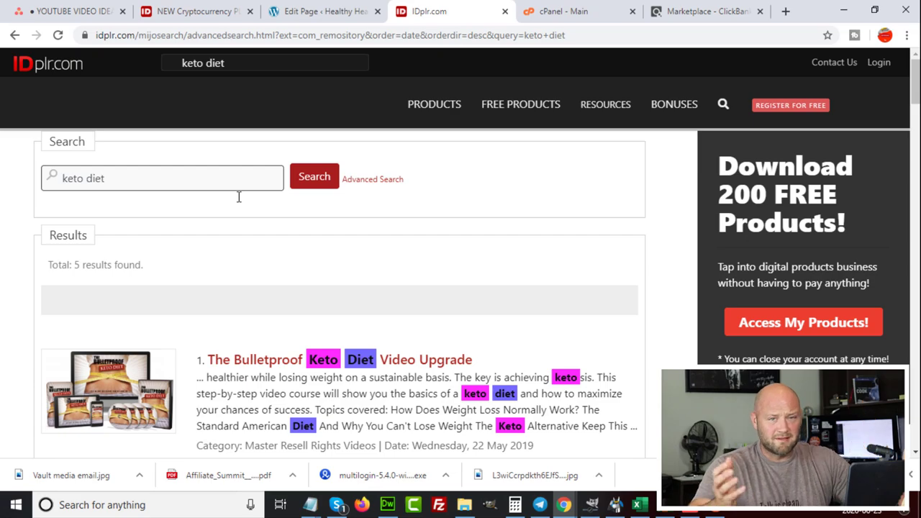
scroll(233, 199, down, 6)
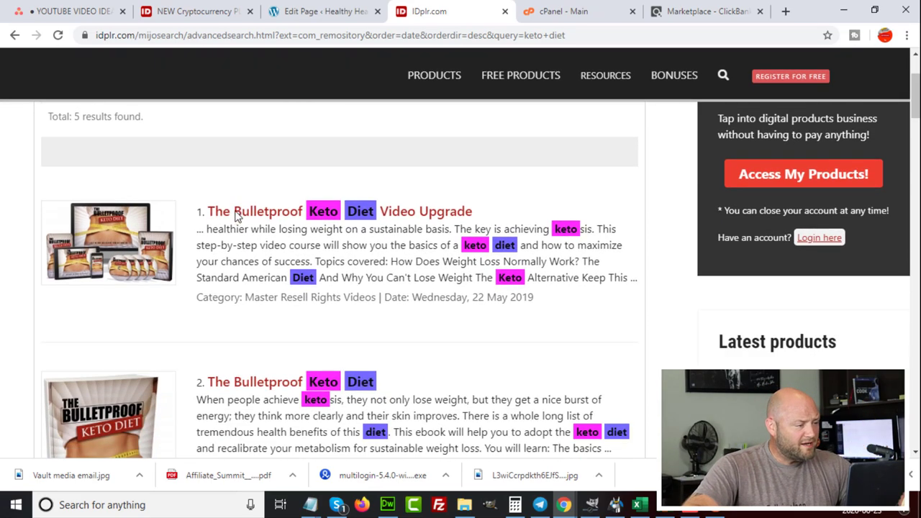
scroll(233, 219, down, 11)
scroll(233, 219, up, 7)
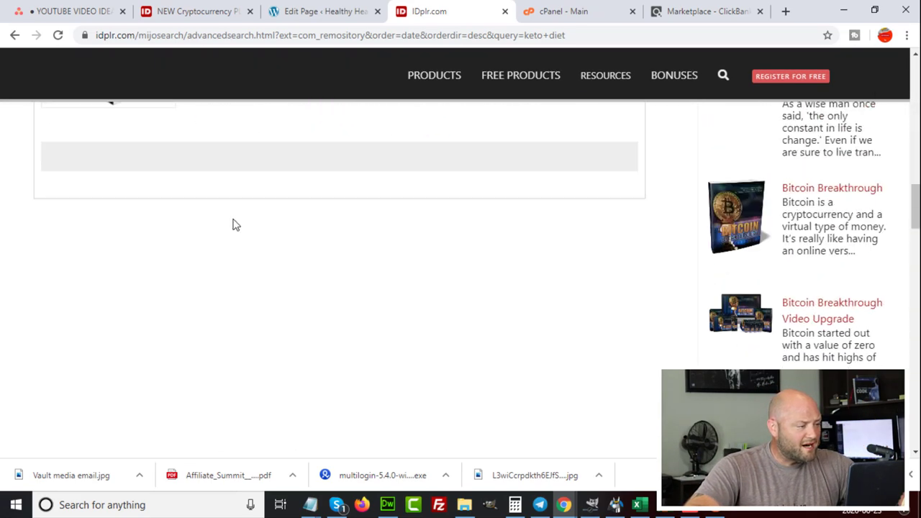
scroll(233, 223, up, 8)
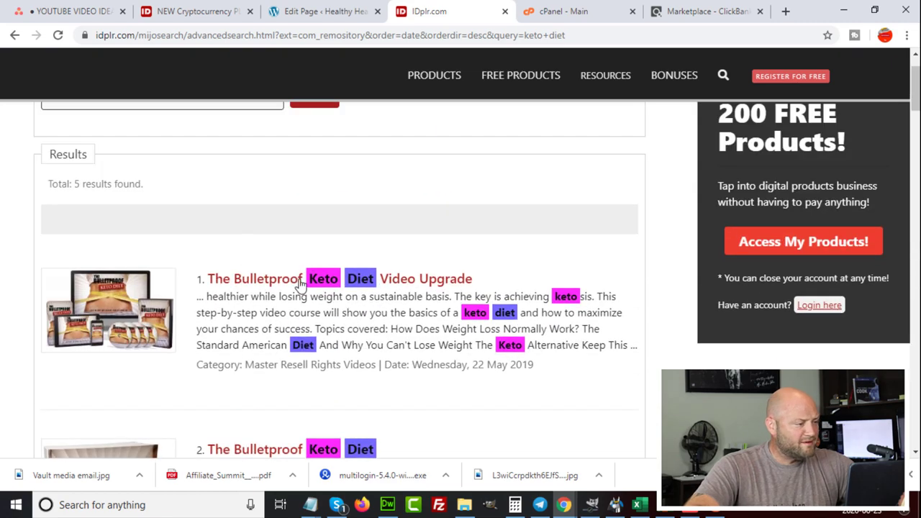
scroll(112, 222, up, 1)
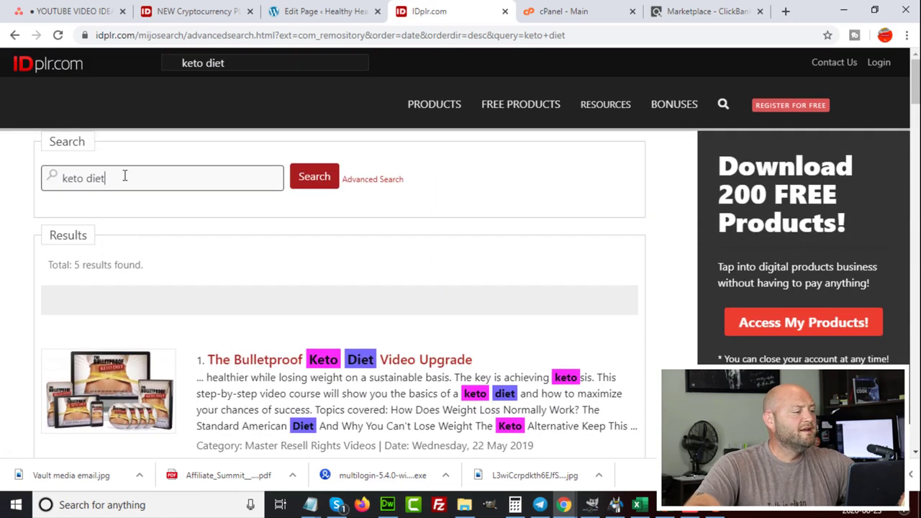
drag(124, 176, 20, 182)
Search IDplr.com for 'diet' and scroll through the 298 results.
text(su)
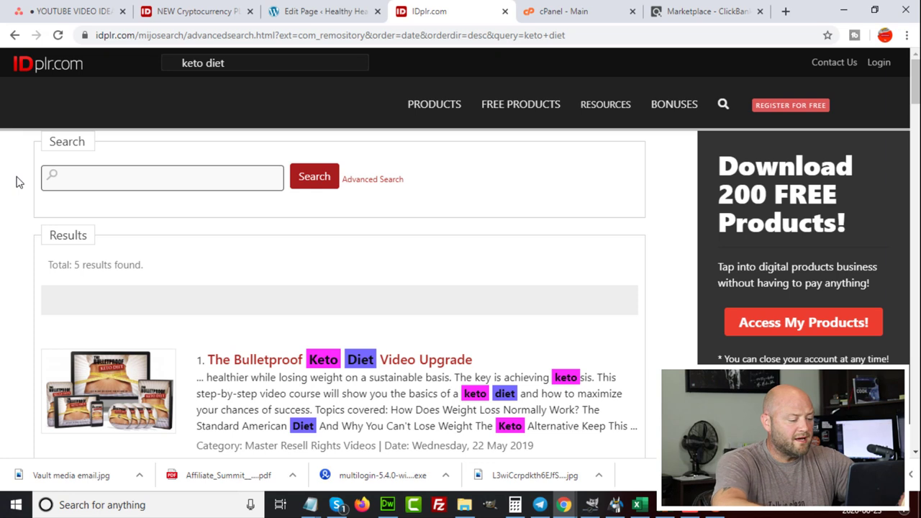
key(Return)
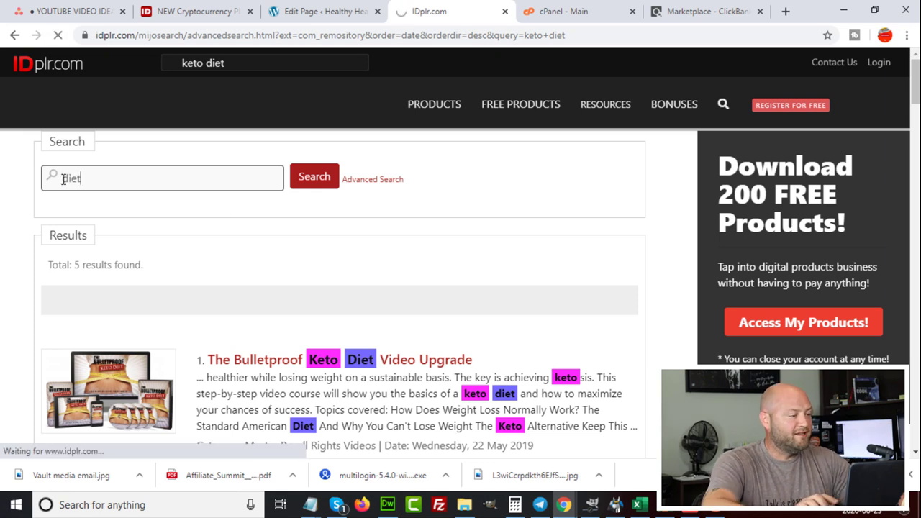
click(316, 179)
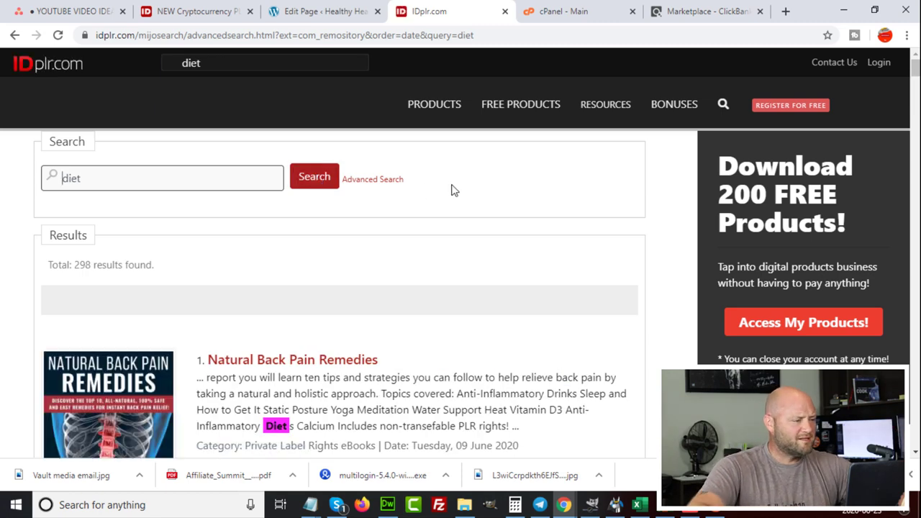
scroll(298, 241, down, 10)
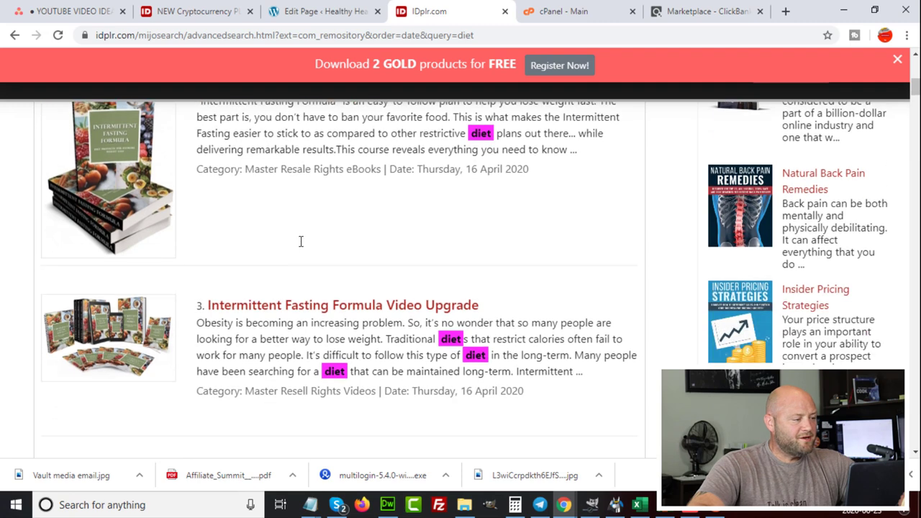
scroll(301, 241, down, 1)
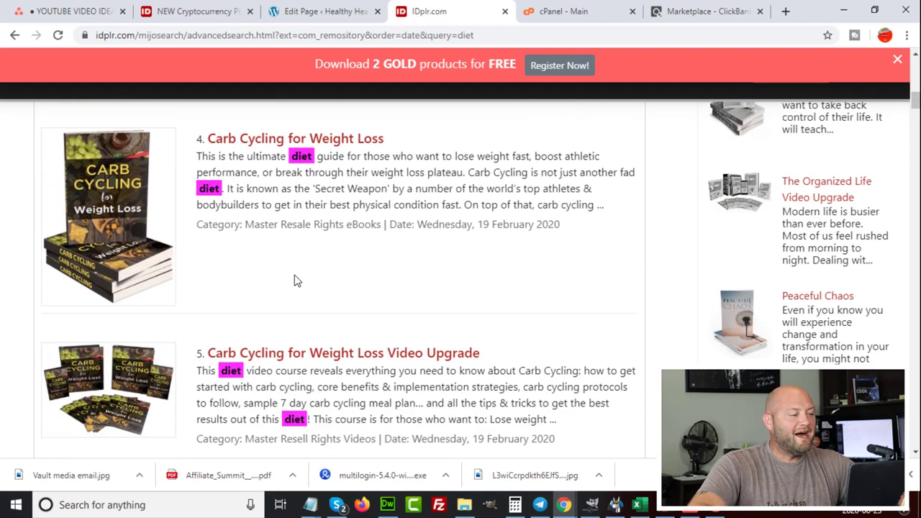